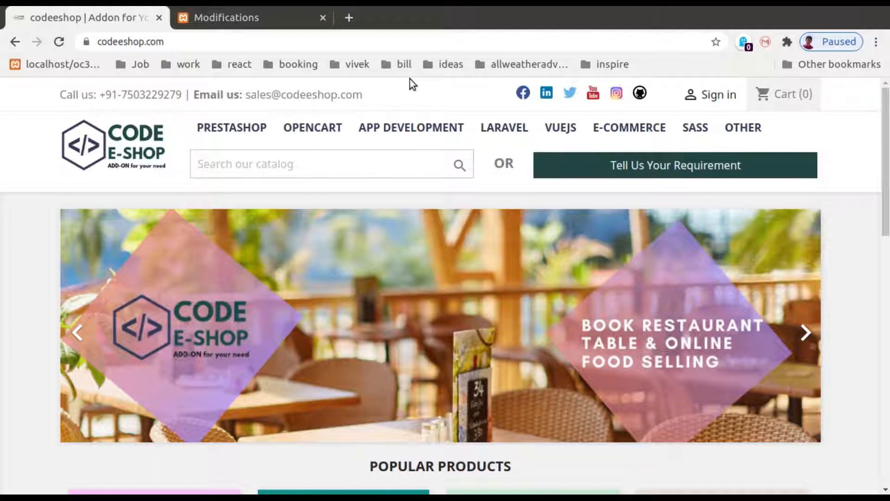
# Switch to the OpenCart admin and refresh the modification cache on the Modifications page
pyautogui.click(221, 21)
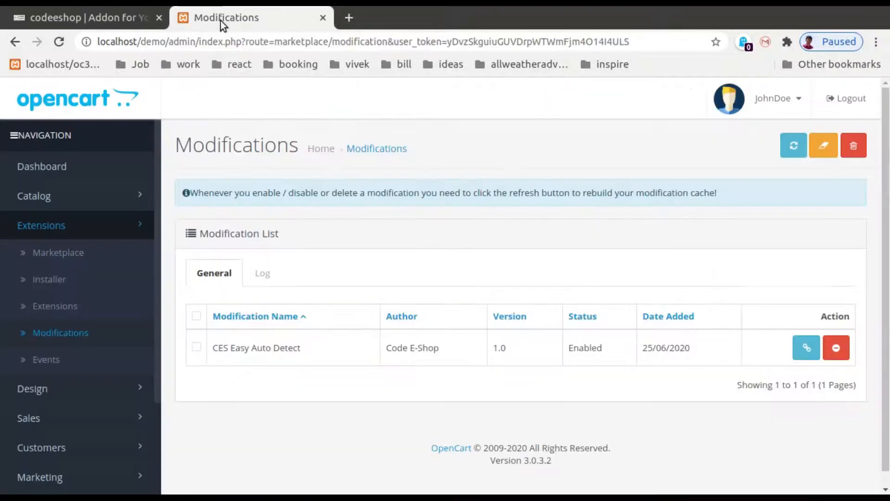
pyautogui.click(82, 337)
pyautogui.click(794, 147)
# Filter the extension list to Modules and open the CES Easy Auto Detect module for editing
pyautogui.click(119, 307)
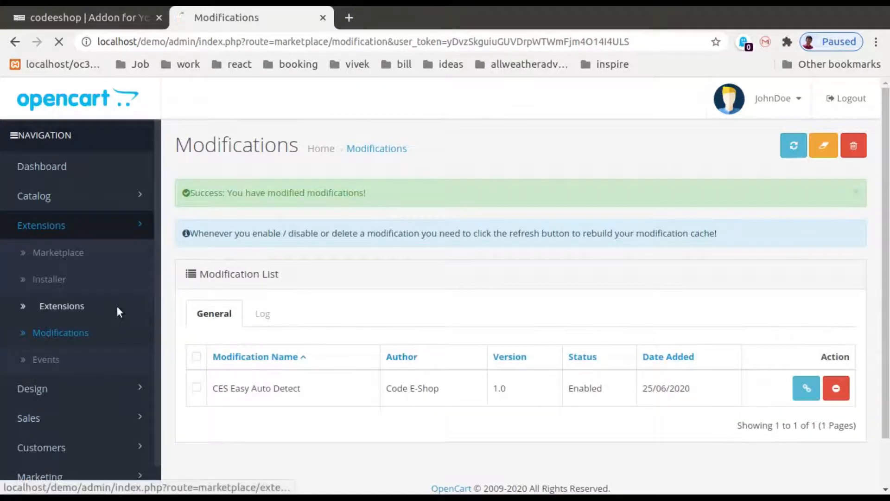
pyautogui.click(296, 286)
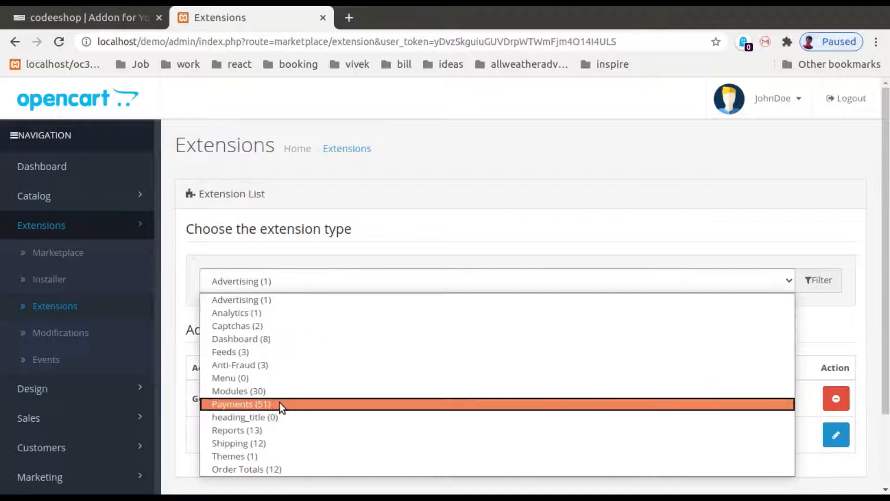
pyautogui.click(252, 393)
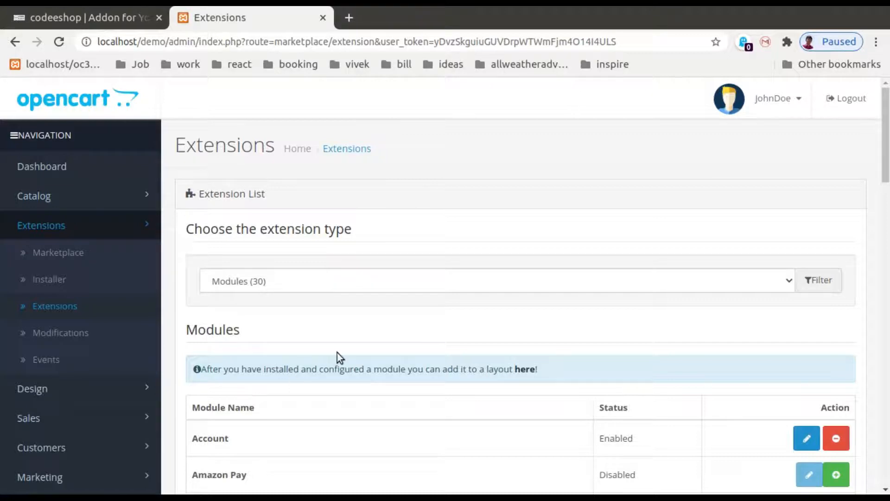
pyautogui.scroll(-2, 338, 355)
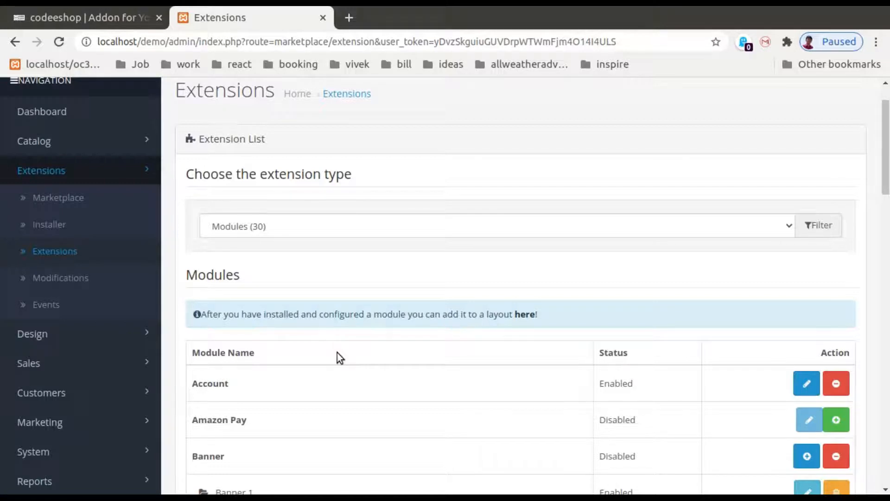
pyautogui.scroll(-10, 338, 352)
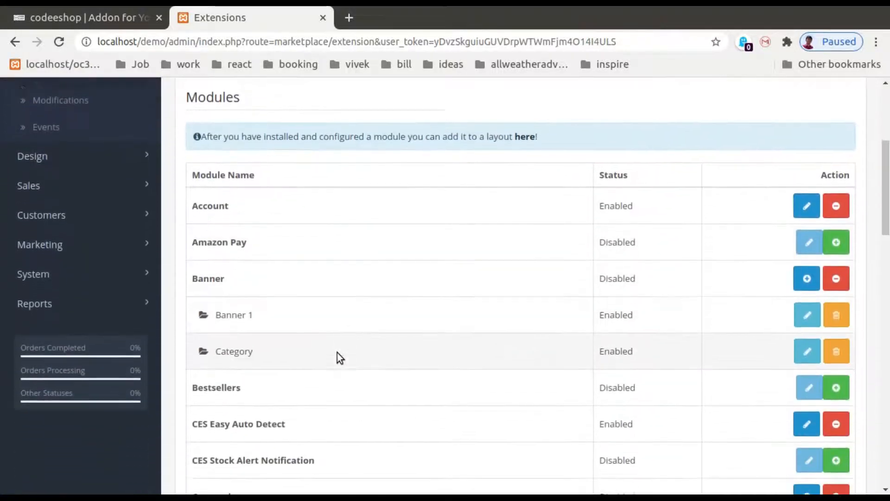
pyautogui.scroll(-1, 338, 352)
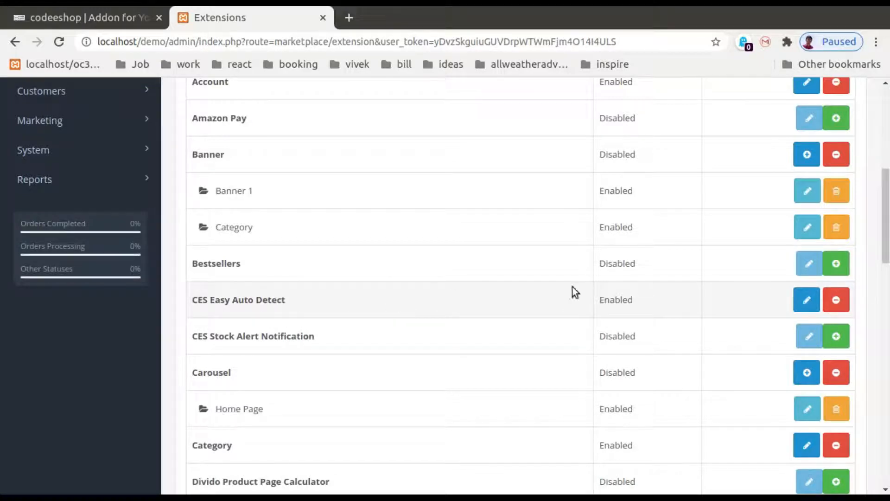
pyautogui.click(805, 299)
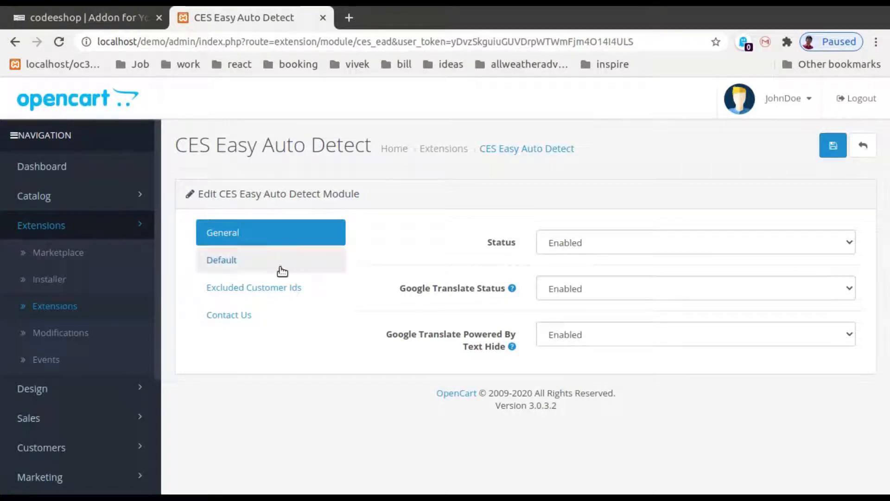
# Look through the module's Default, Excluded Customer Ids and Contact Us settings, finishing on the General settings
pyautogui.click(237, 262)
pyautogui.click(243, 290)
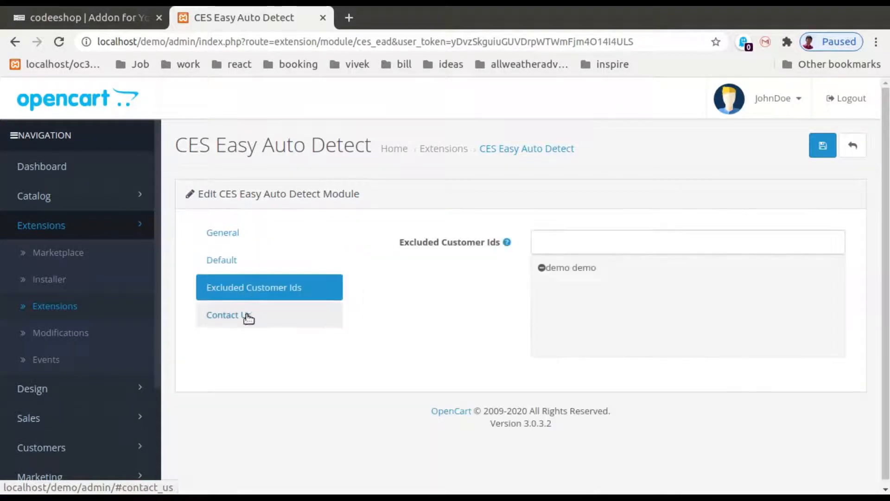
pyautogui.click(246, 235)
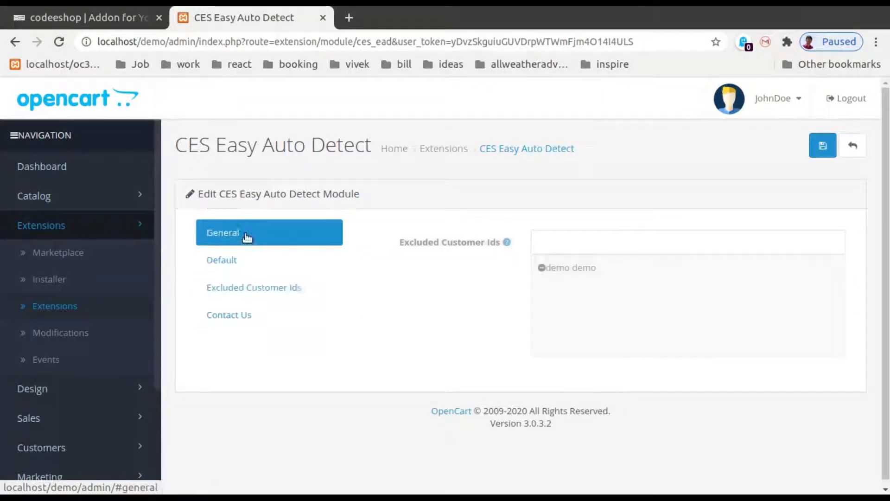
pyautogui.click(254, 311)
pyautogui.click(242, 240)
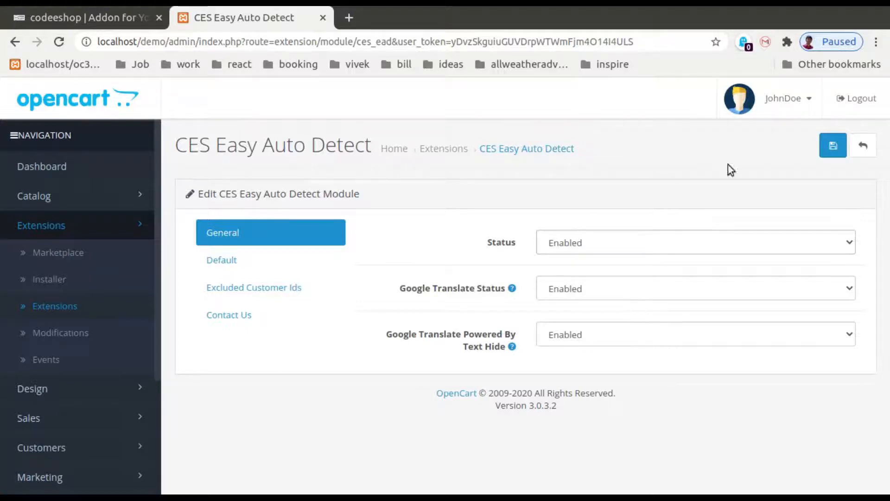
# Open the storefront from the admin account menu and compare its translation bar with the module's Google Translate settings
pyautogui.click(785, 104)
pyautogui.click(726, 179)
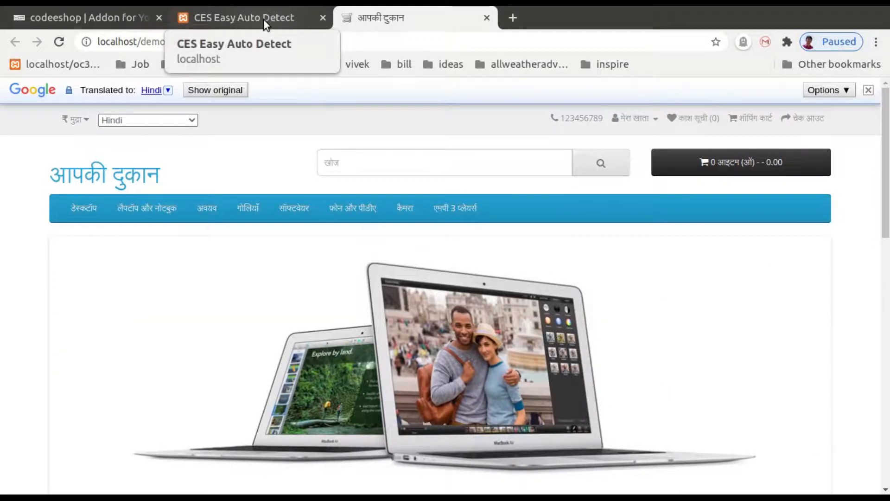
pyautogui.click(264, 18)
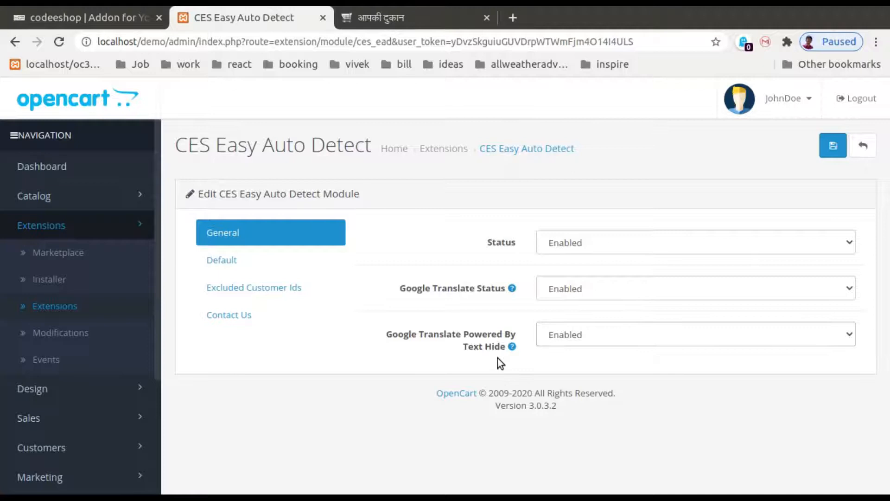
pyautogui.click(371, 18)
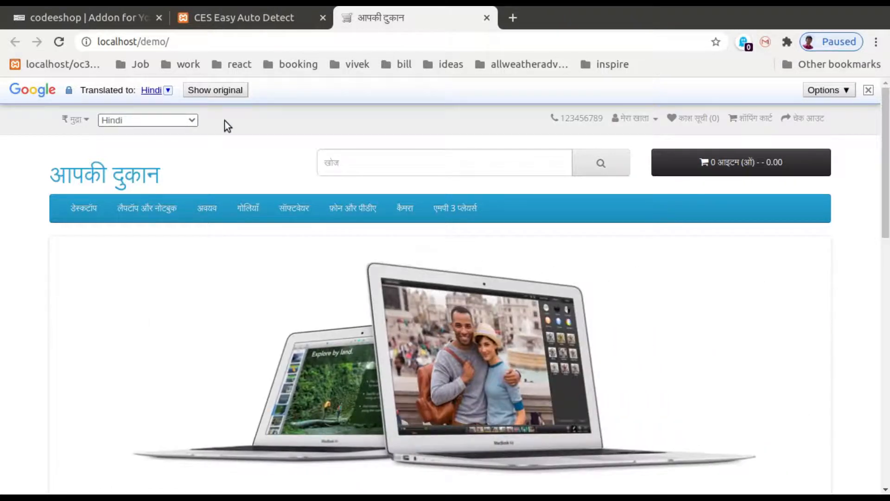
pyautogui.click(257, 22)
pyautogui.moveTo(472, 347)
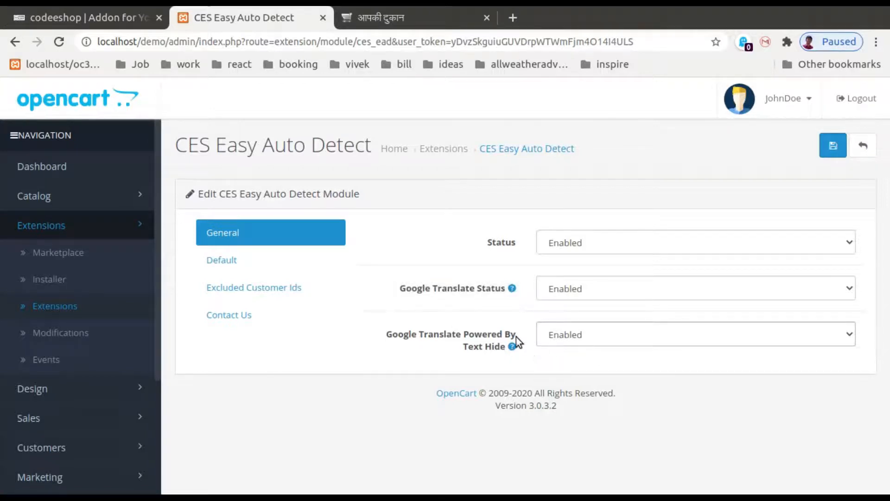
# Examine the Google Translate status and the default language and currency assigned to each country in the module
pyautogui.click(284, 260)
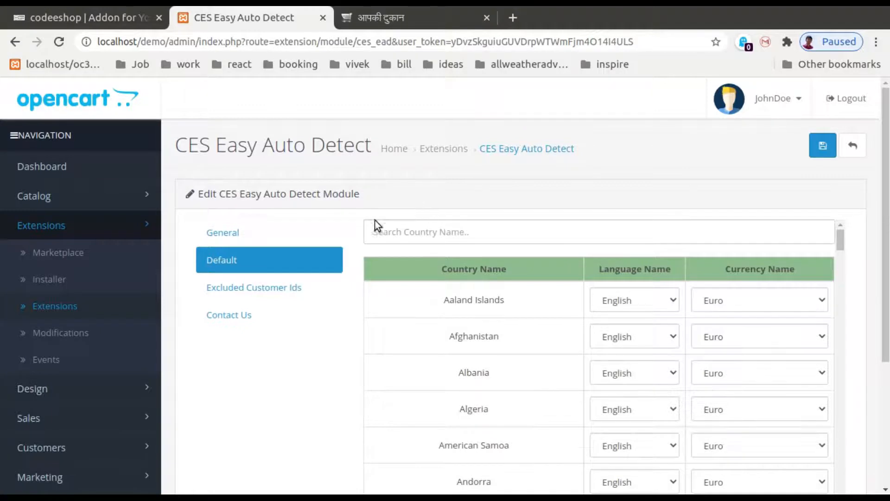
pyautogui.click(296, 245)
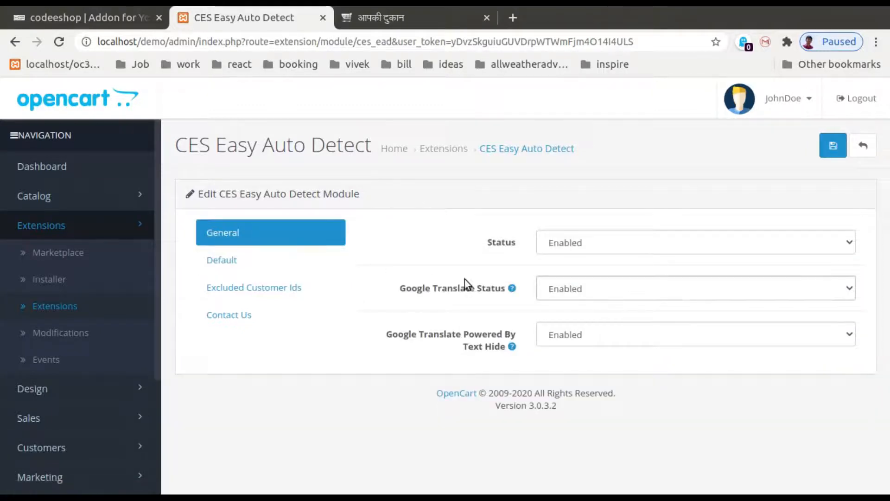
pyautogui.moveTo(482, 293)
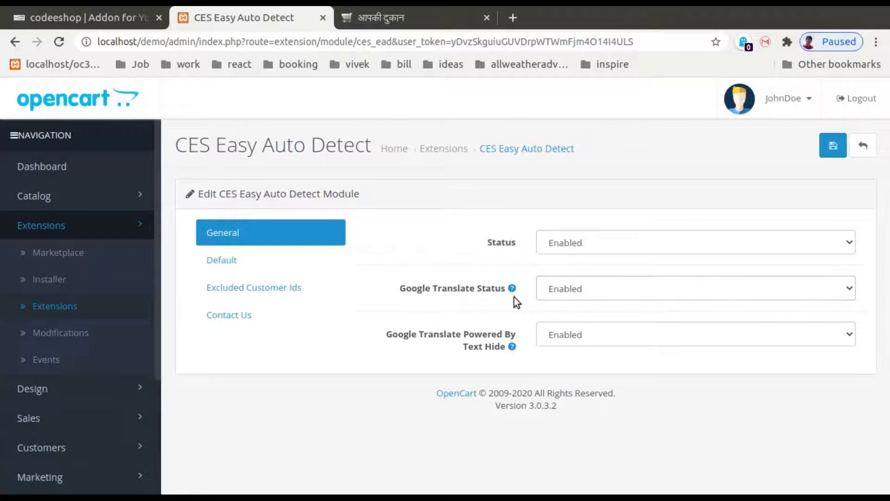
pyautogui.click(253, 258)
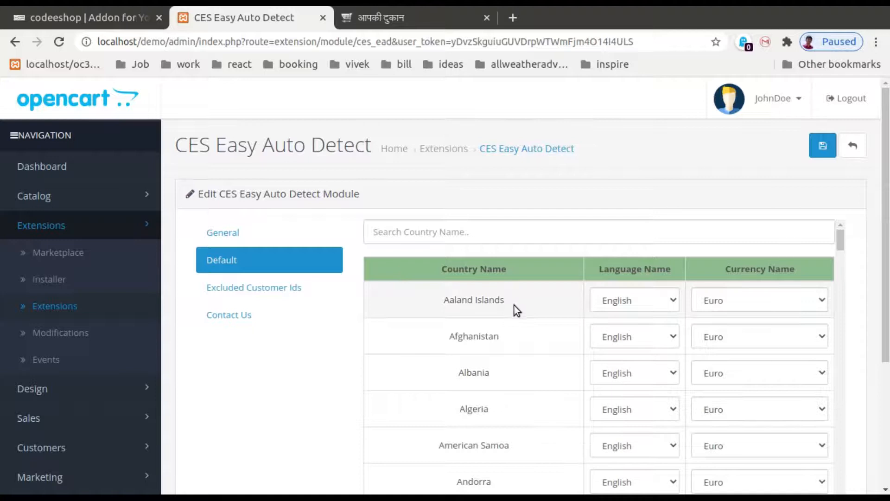
pyautogui.scroll(-1, 888, 320)
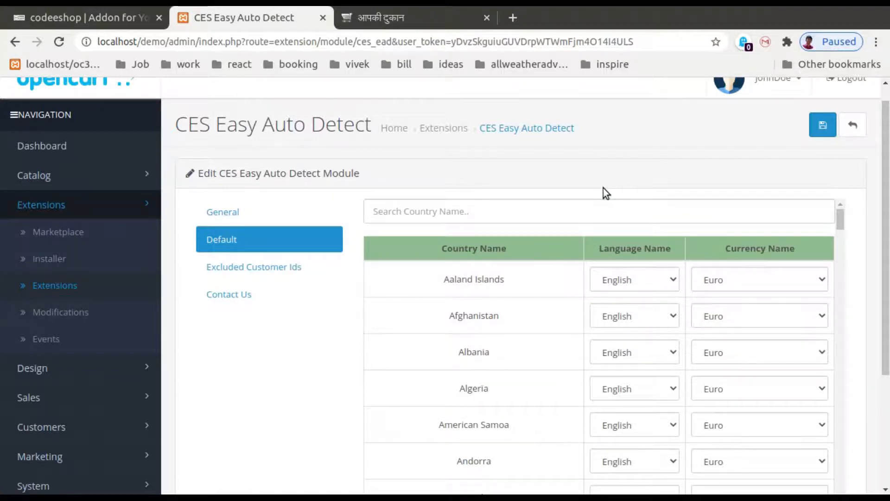
pyautogui.scroll(-3, 603, 187)
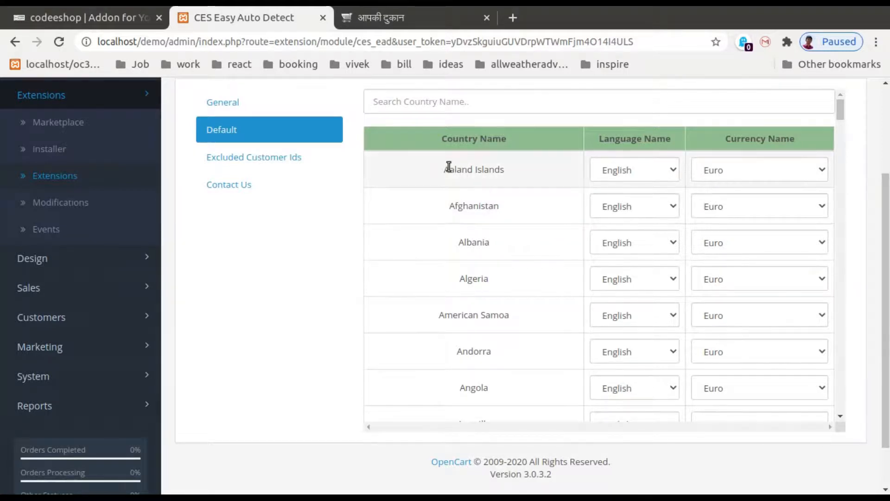
pyautogui.moveTo(444, 170); pyautogui.dragTo(502, 170)
pyautogui.click(508, 172)
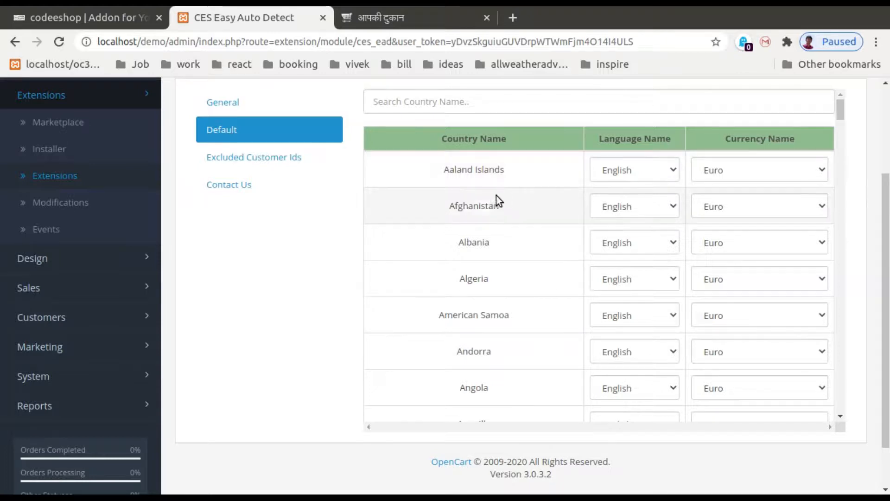
# Search the default country list for "india", set India's language to Spanish and currency to INR, and save the module
pyautogui.click(502, 111)
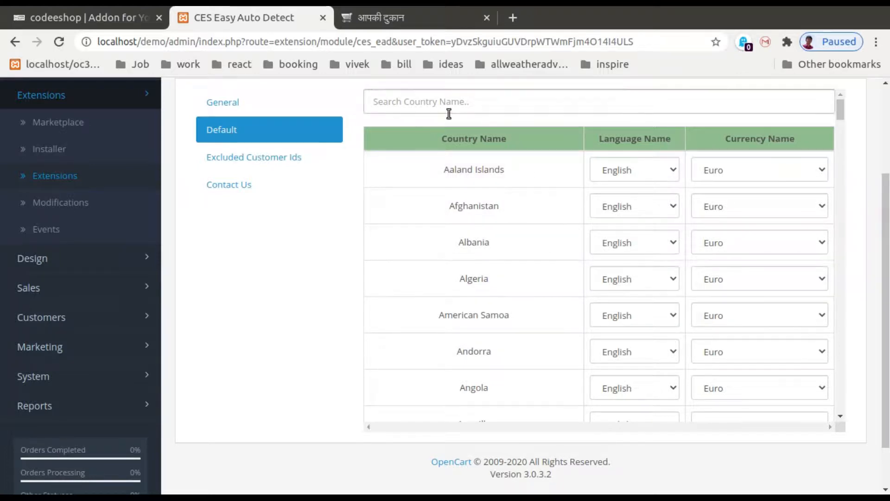
pyautogui.write('ind')
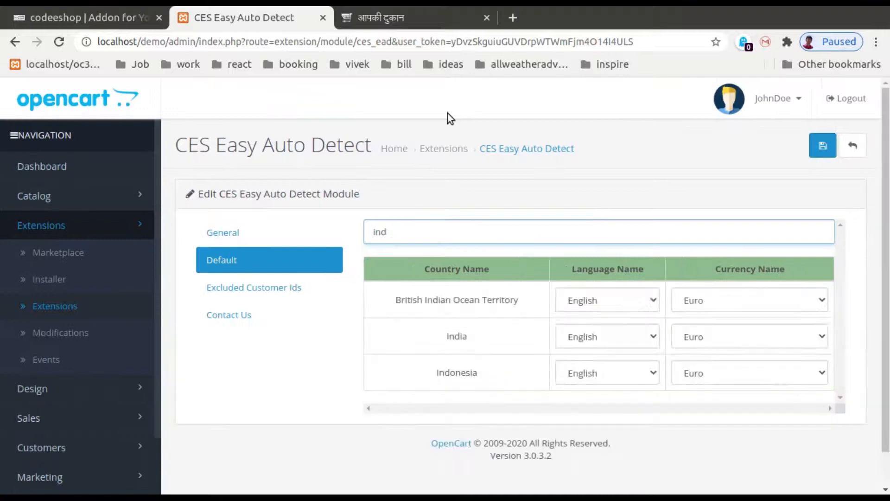
pyautogui.write('ia')
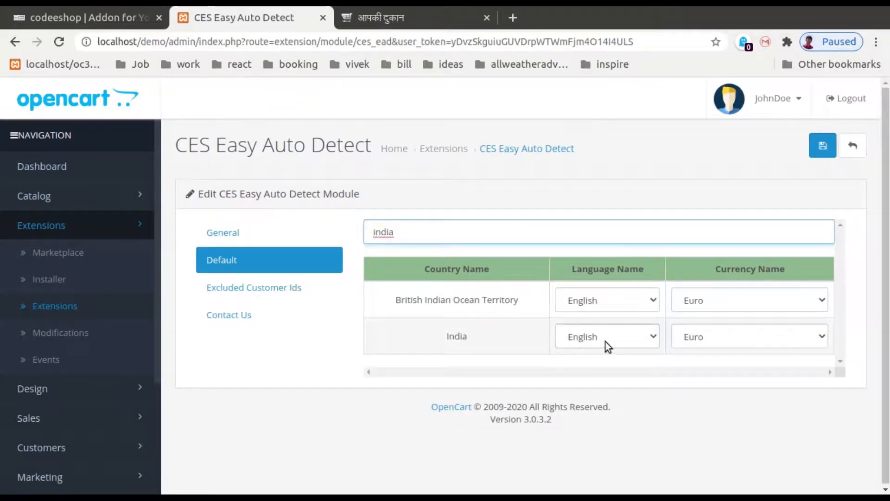
pyautogui.click(622, 335)
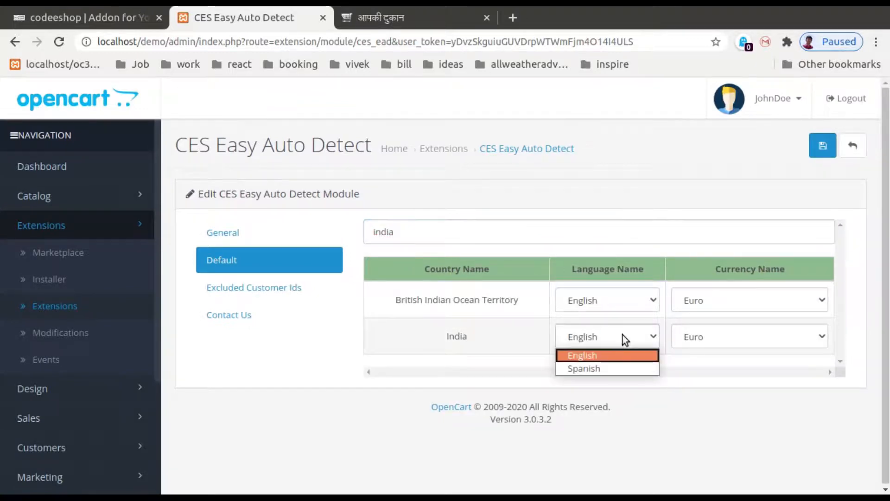
pyautogui.click(597, 368)
pyautogui.click(723, 342)
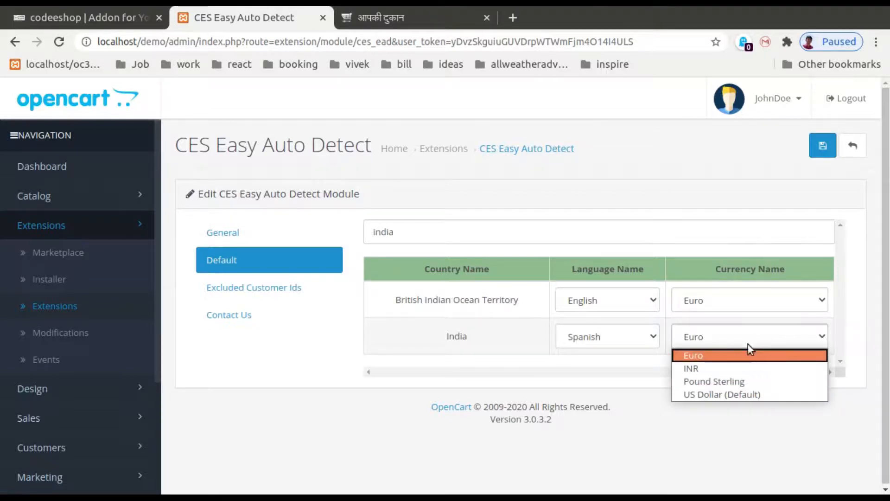
pyautogui.click(713, 368)
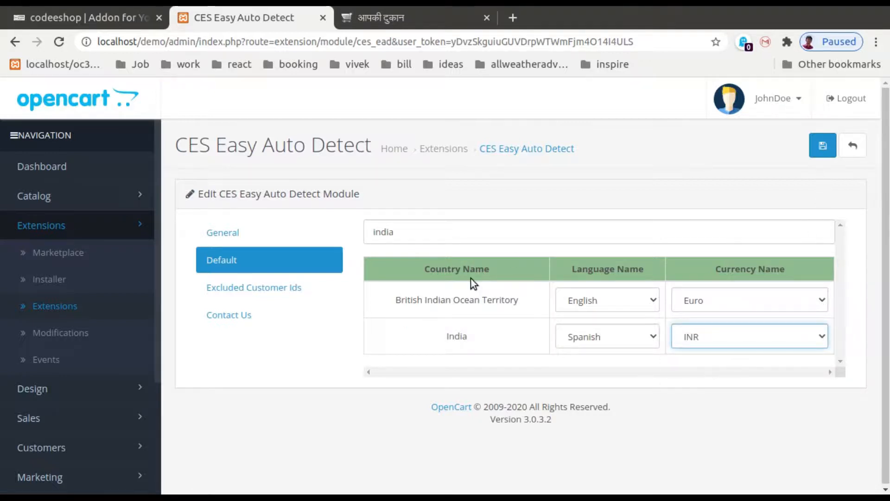
pyautogui.click(822, 146)
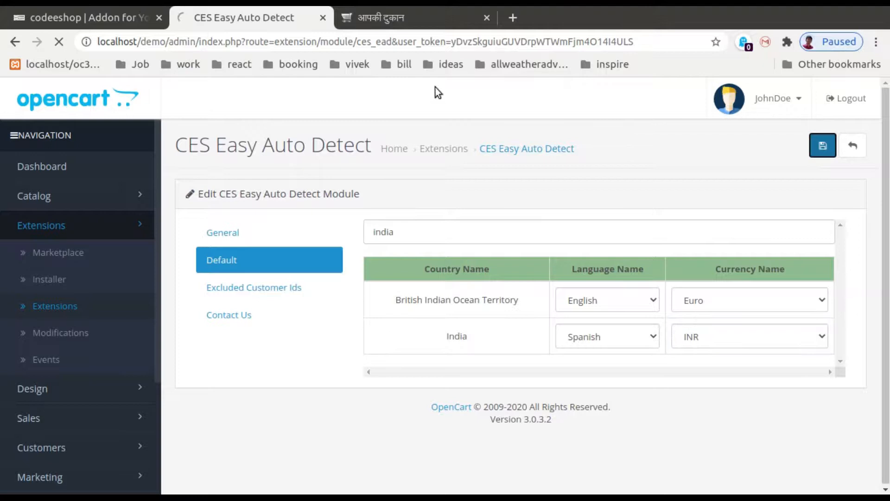
# Return to the CES Easy Auto Detect settings, set Google Translate Status to Disabled, and save the module
pyautogui.click(385, 23)
pyautogui.click(260, 22)
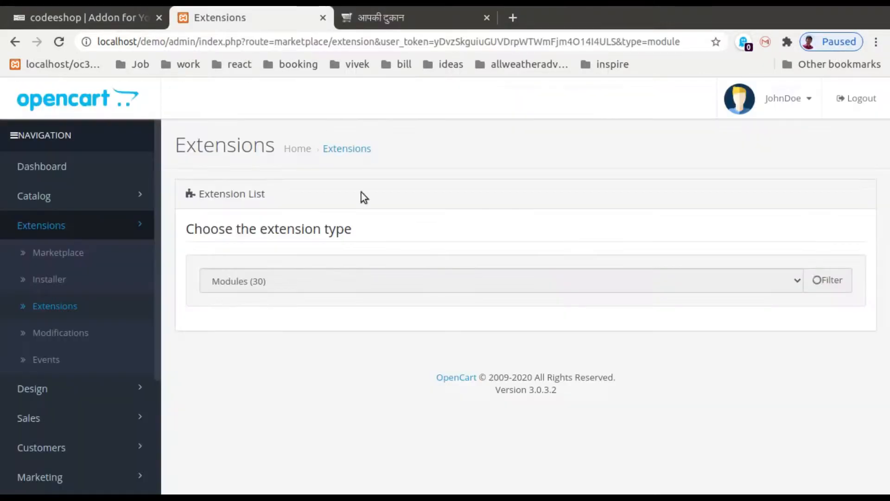
pyautogui.hotkey('alt', 'Left')
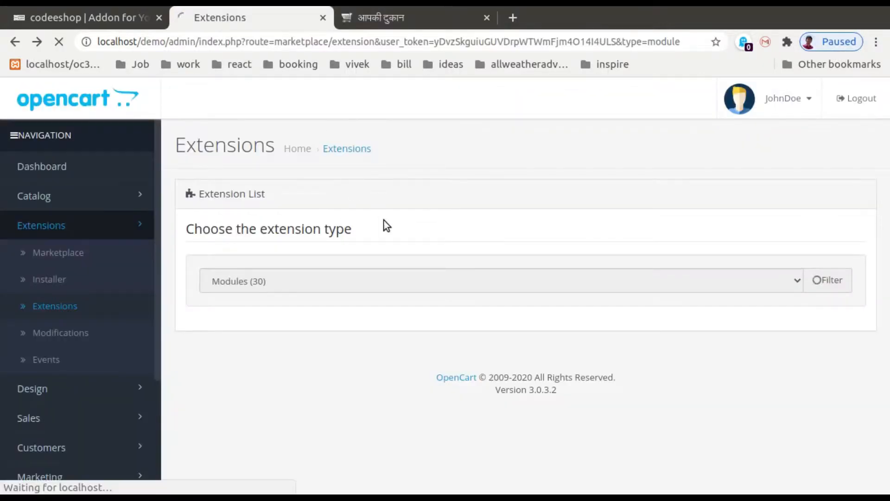
pyautogui.click(593, 289)
pyautogui.press('Down')
pyautogui.press('Return')
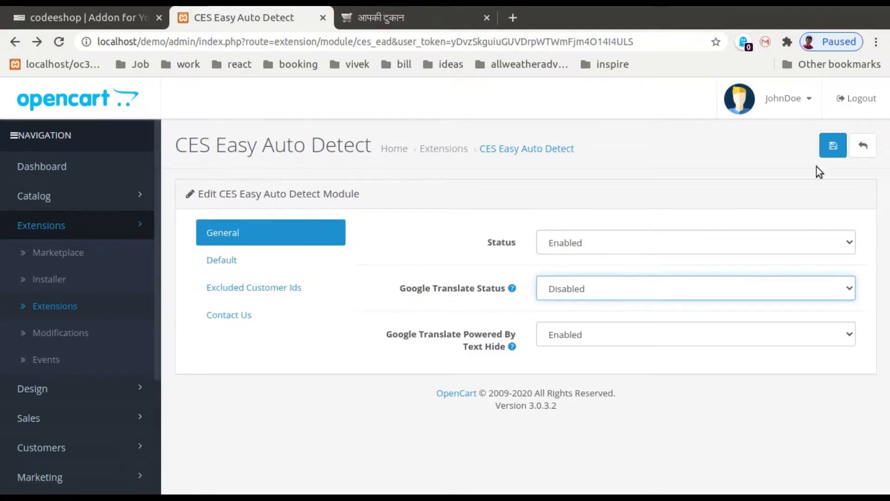
pyautogui.click(833, 149)
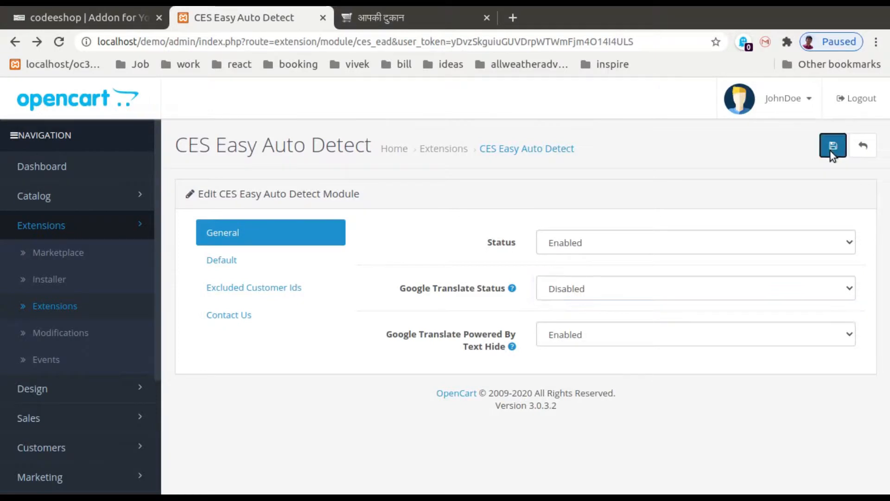
# Reload the storefront to check the language and currency it applies by default
pyautogui.hotkey('ctrl', 'Tab')
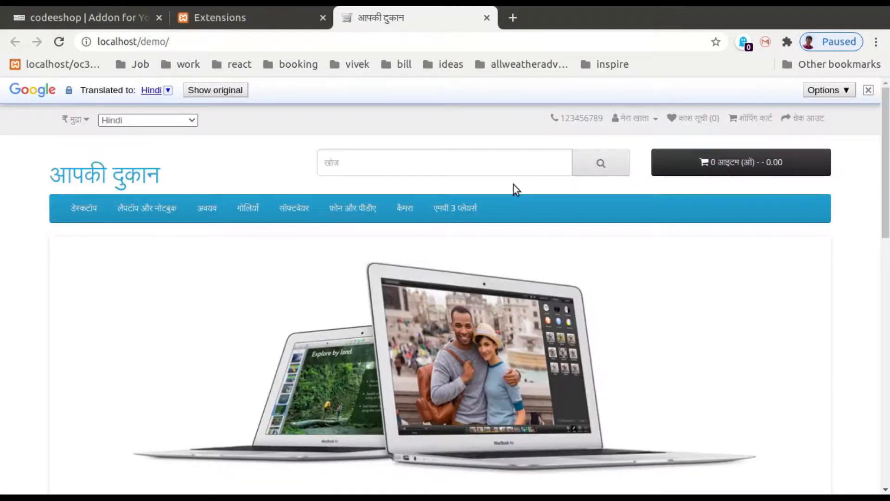
pyautogui.press('F5')
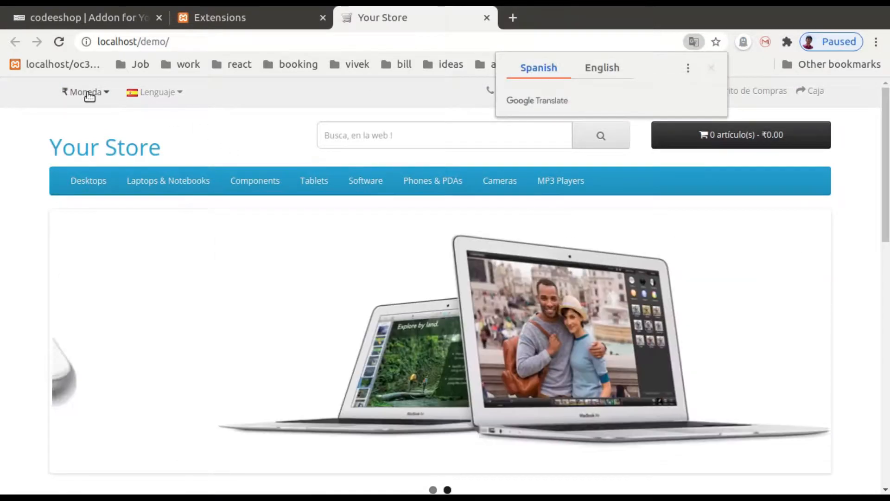
# Check the currency and language choices offered in the storefront header
pyautogui.click(89, 95)
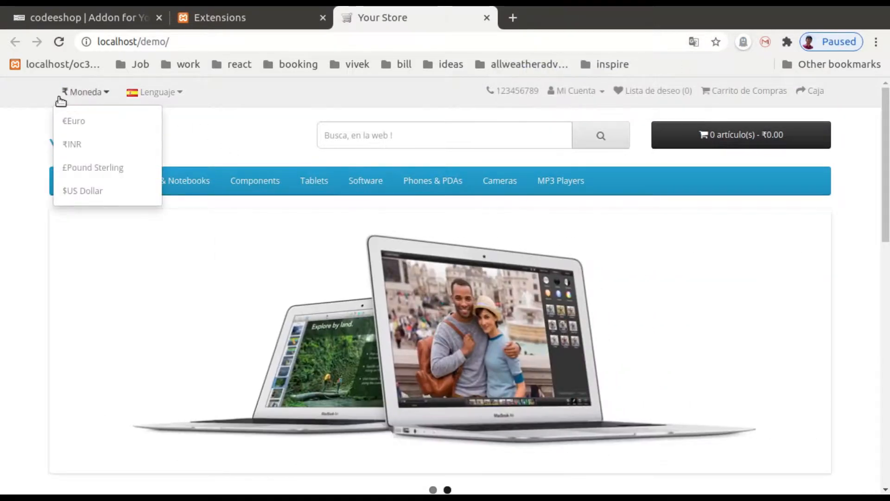
pyautogui.click(164, 98)
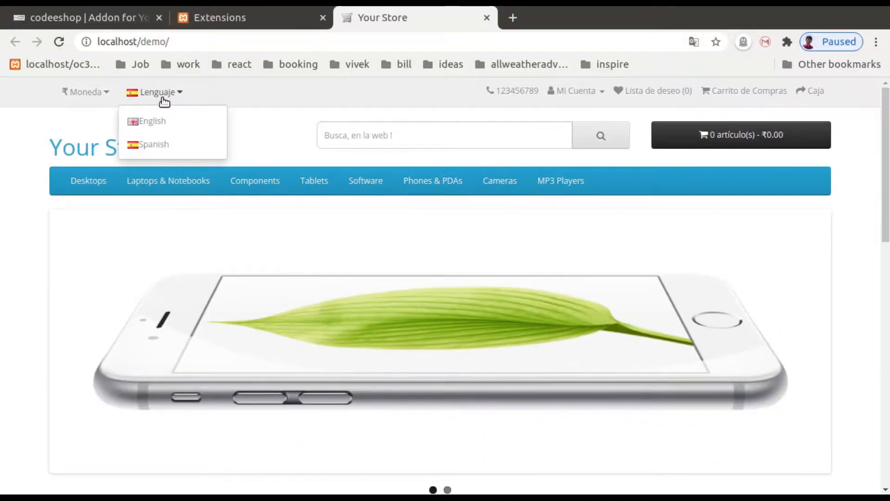
pyautogui.click(292, 132)
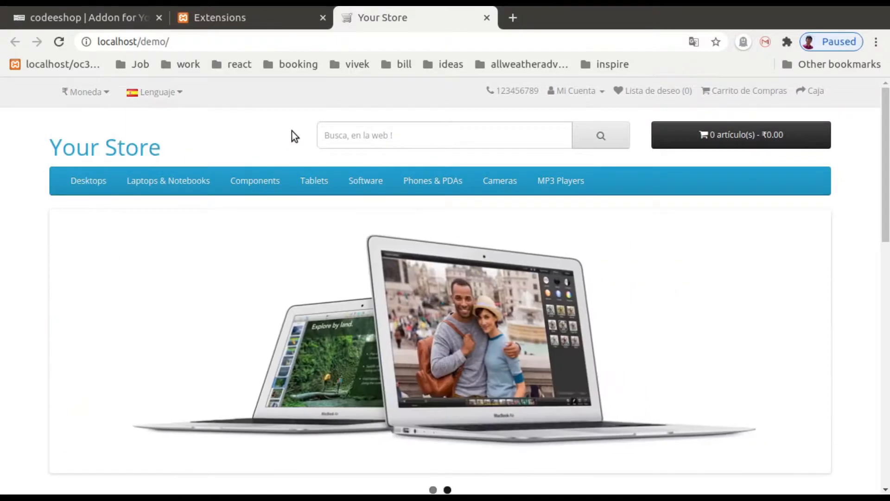
# Return to the CES Easy Auto Detect settings and examine the country defaults and the excluded customer IDs
pyautogui.hotkey('ctrl', 'pageup')
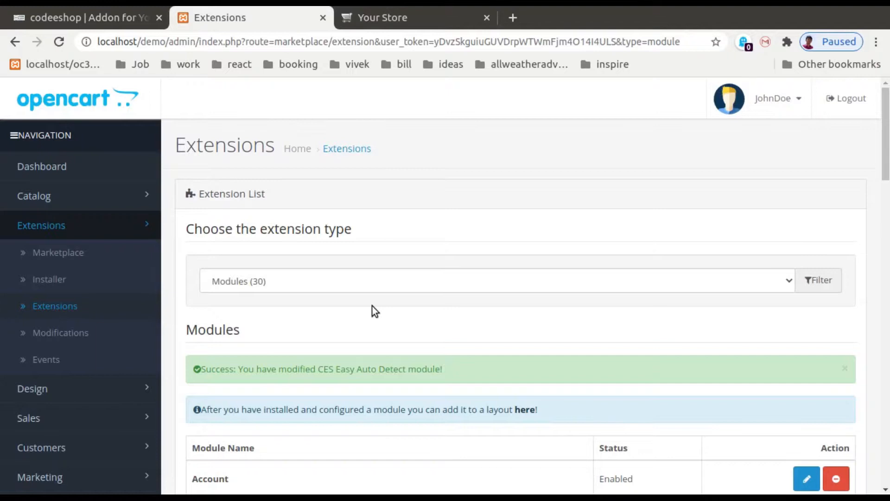
pyautogui.hotkey('alt', 'Left')
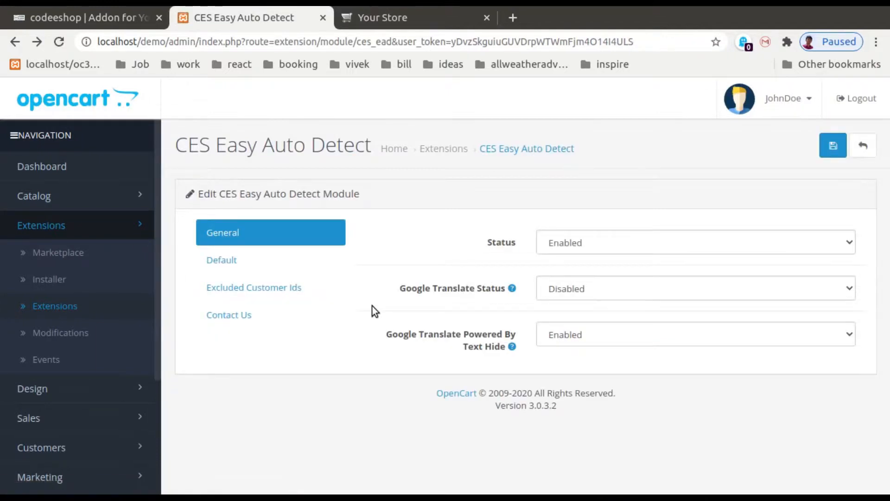
pyautogui.click(271, 270)
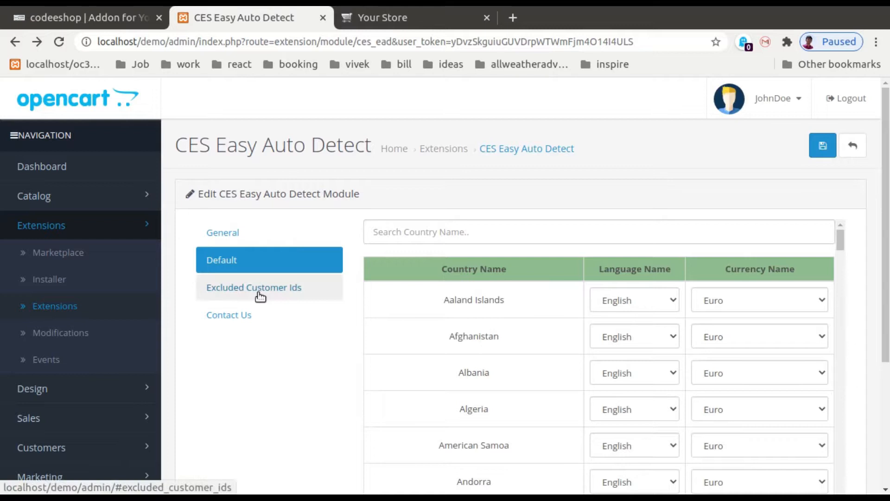
pyautogui.click(320, 298)
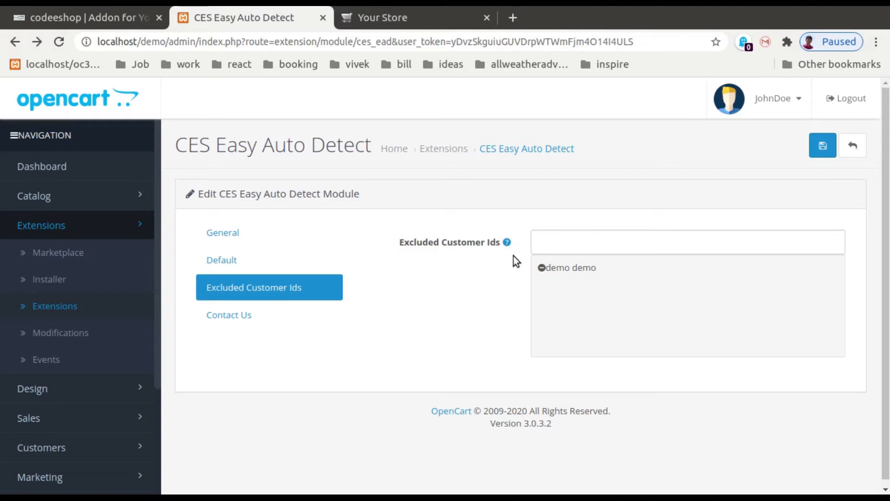
pyautogui.hotkey('ctrl', 'Tab')
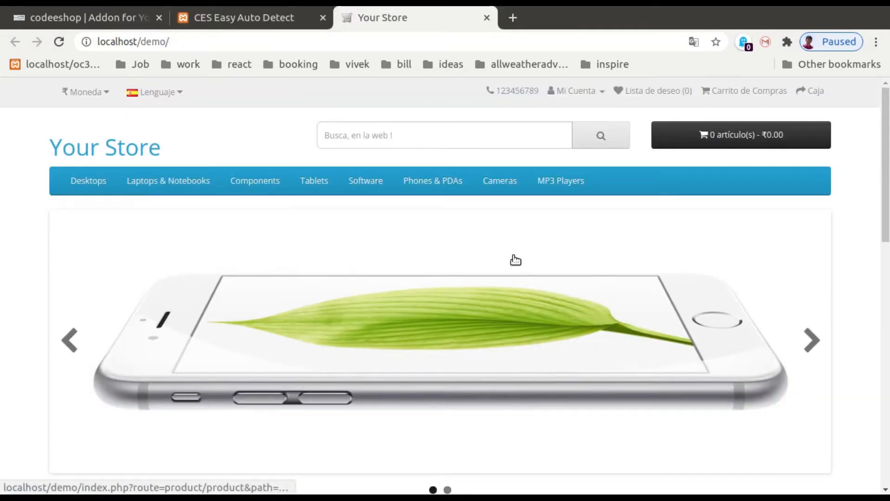
pyautogui.hotkey('ctrl', 'shift', 'Tab')
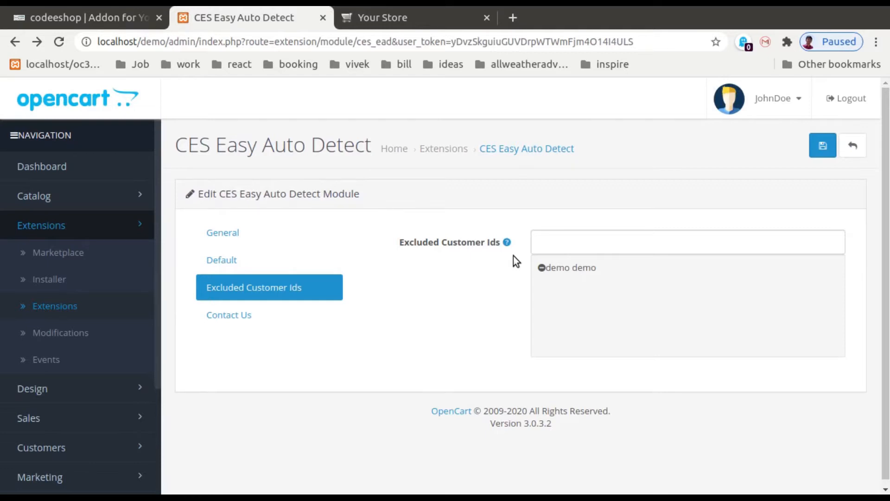
pyautogui.click(568, 248)
# Review the module's general settings, then view its contact and support information
pyautogui.click(268, 242)
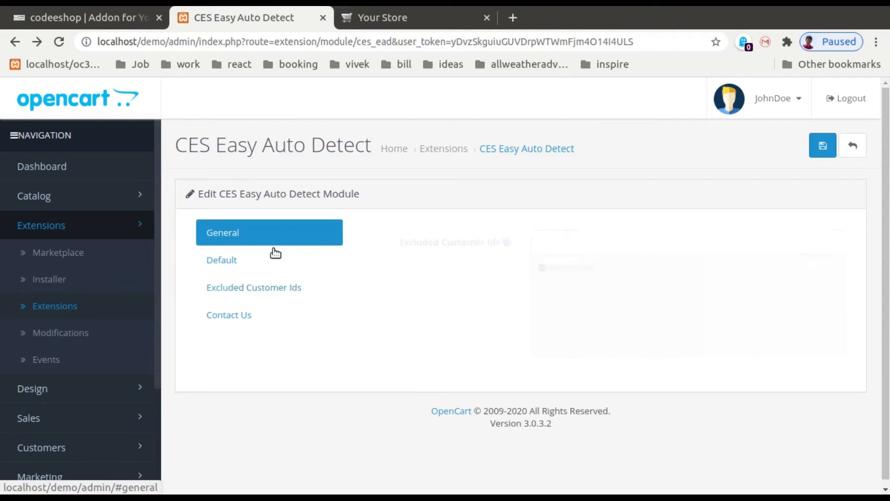
pyautogui.click(260, 284)
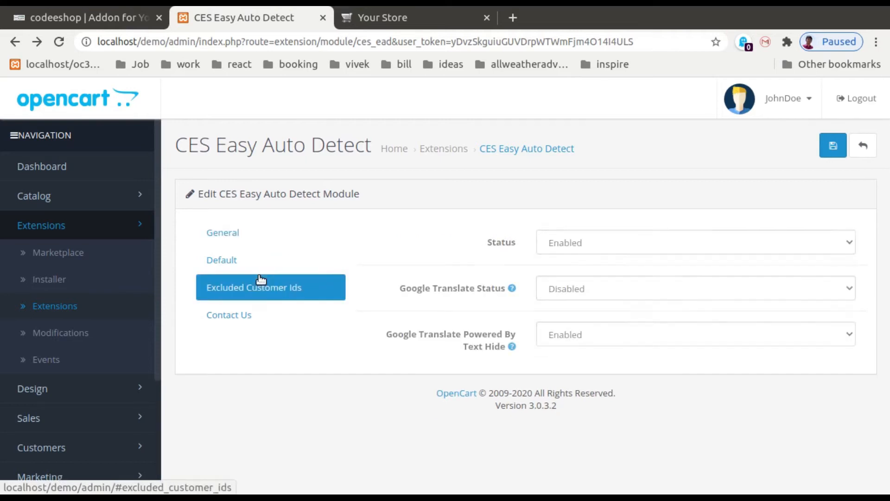
pyautogui.click(243, 314)
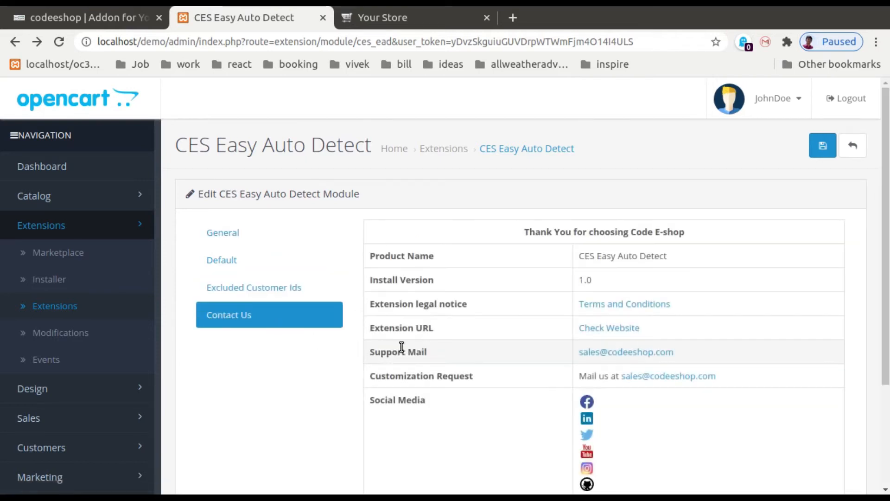